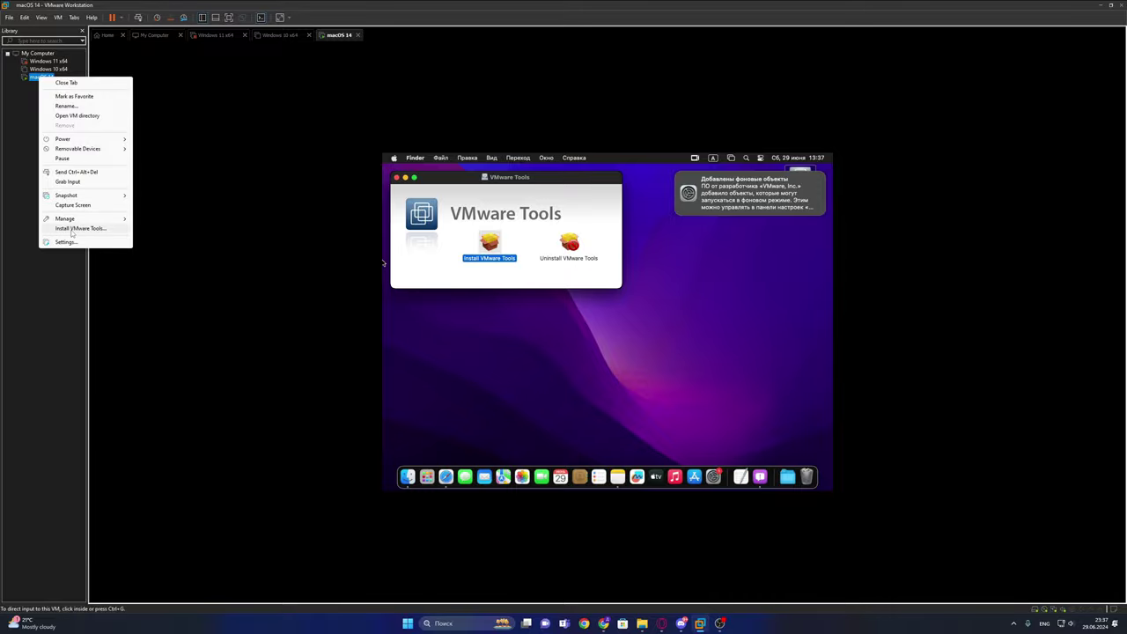
Try to install VMware Tools on the macOS 14 virtual machine from the host, and dismiss the resulting dialog.
left_click(75, 228)
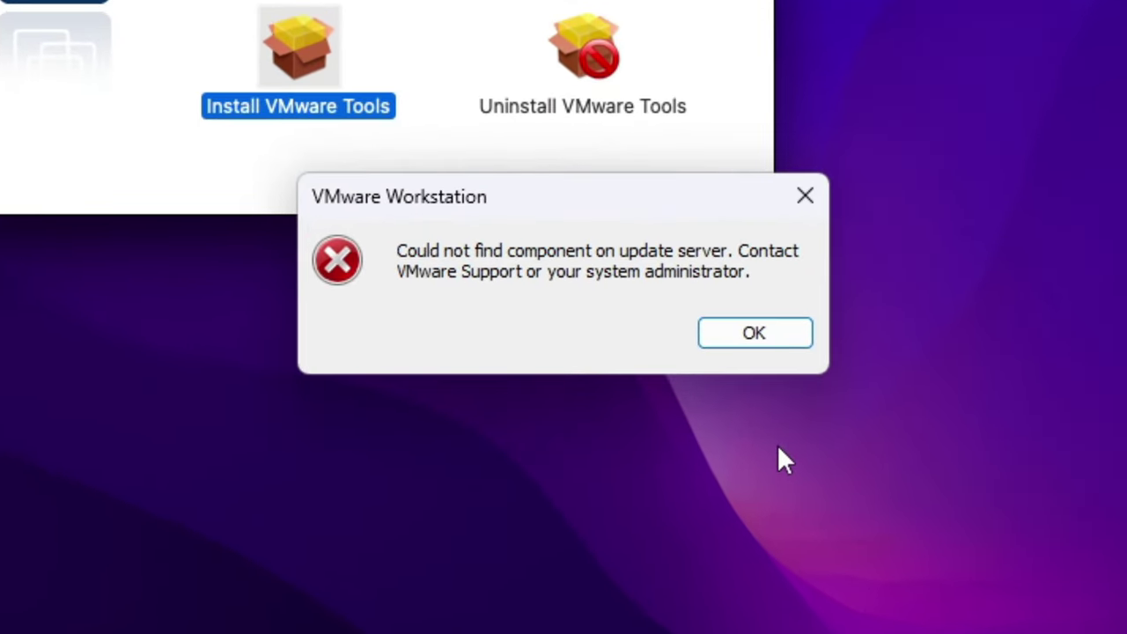
left_click(698, 333)
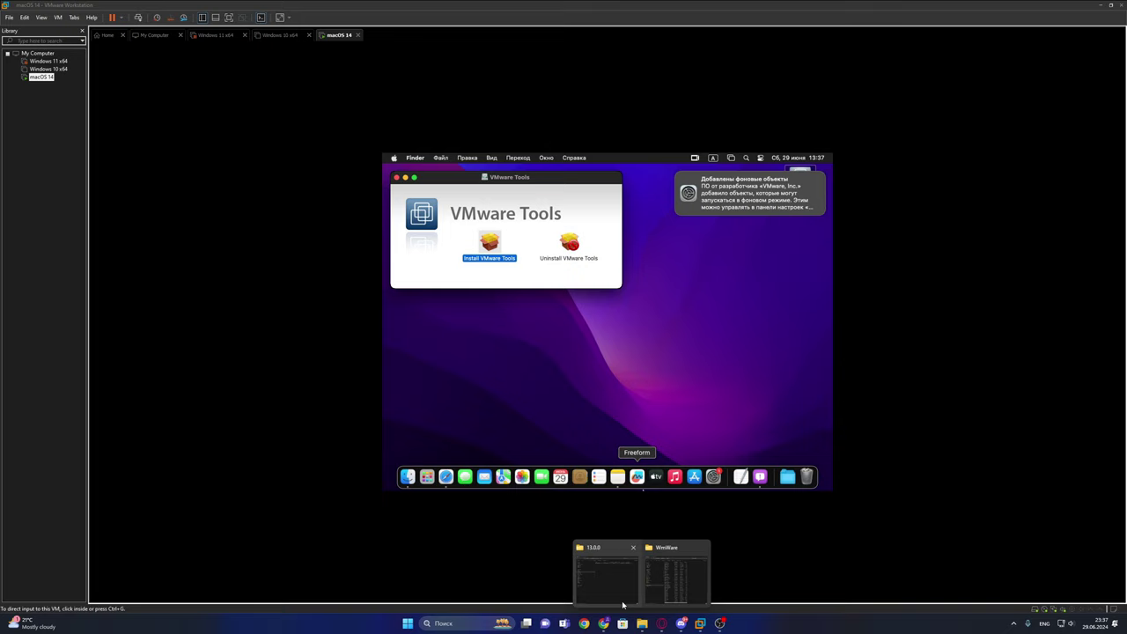
Switch to File Explorer and open the 13.0.0 folder inside the downloaded zip archive to locate darwin13.0.0.iso.
left_click(622, 605)
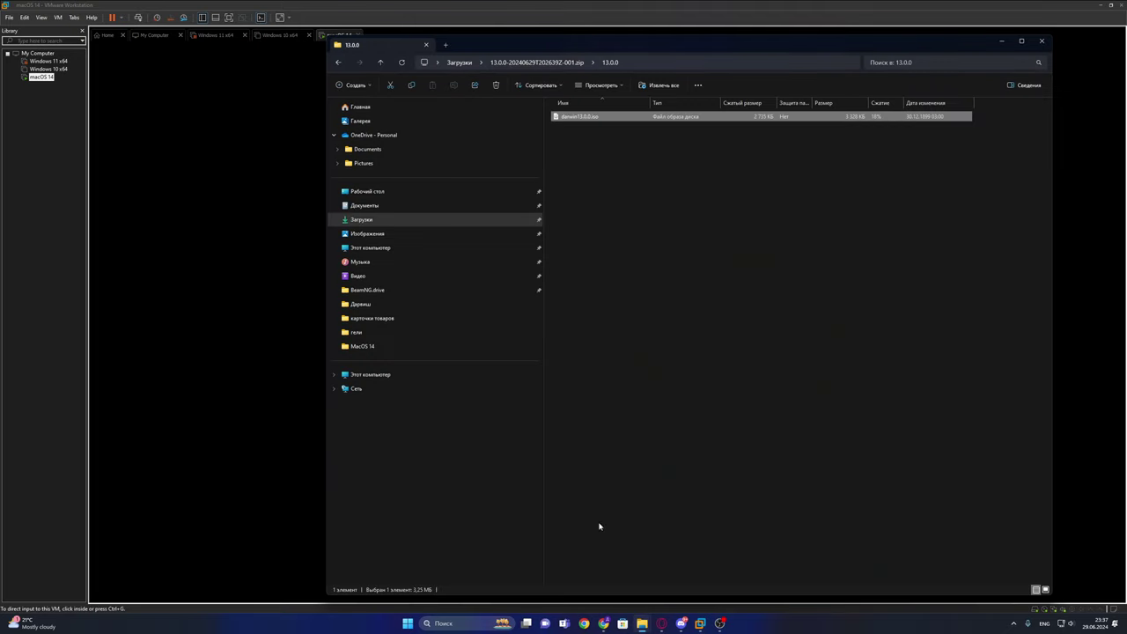
left_click(443, 220)
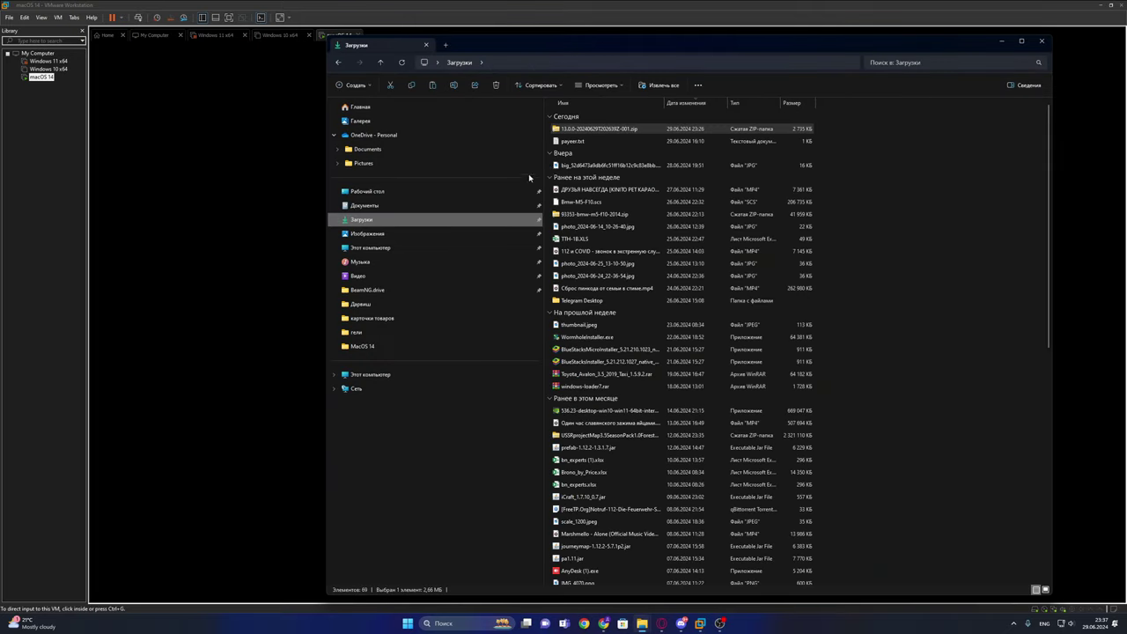
double_click(616, 129)
double_click(586, 117)
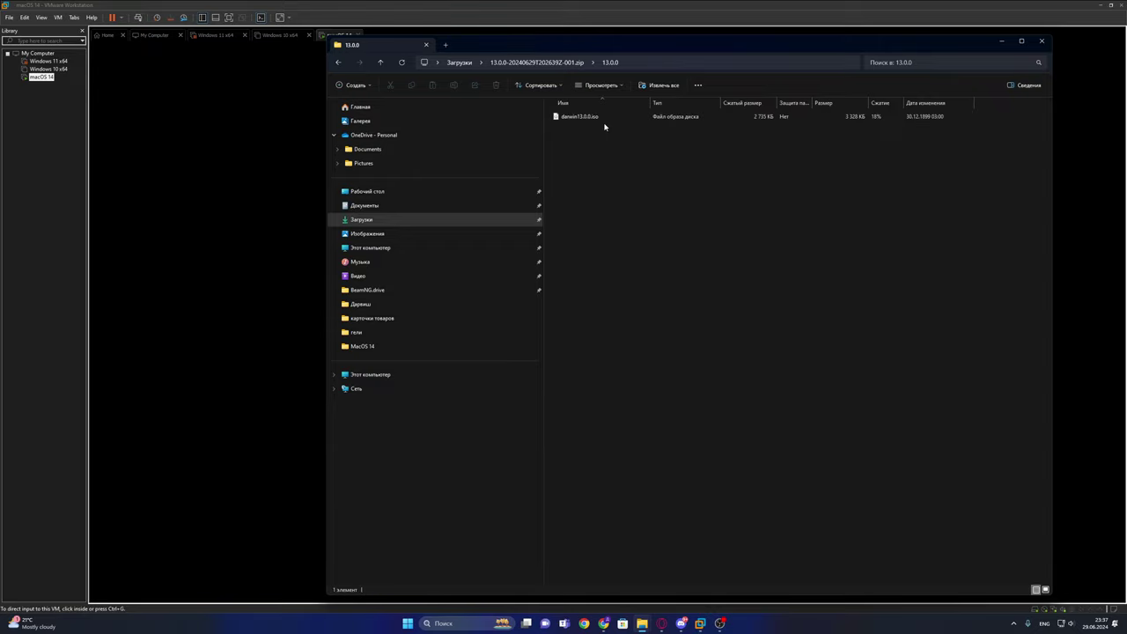
Return to VMware Workstation and browse for the ISO image file of the macOS 14 machine's CD/DVD (SATA) drive.
left_click(253, 250)
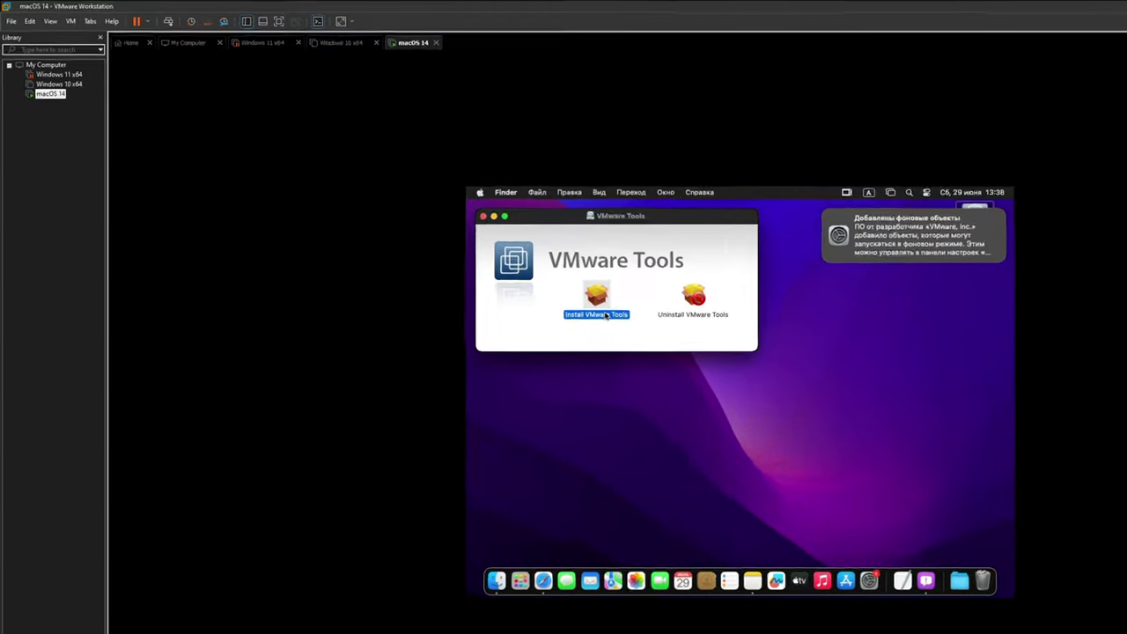
key("ctrl+alt")
right_click(93, 168)
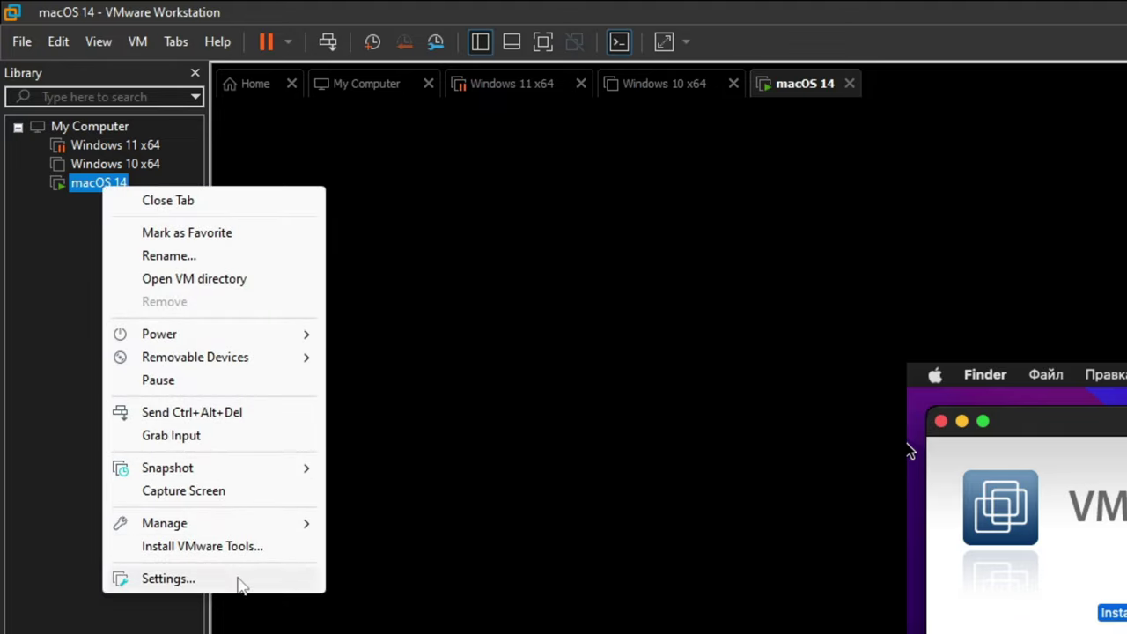
left_click(199, 531)
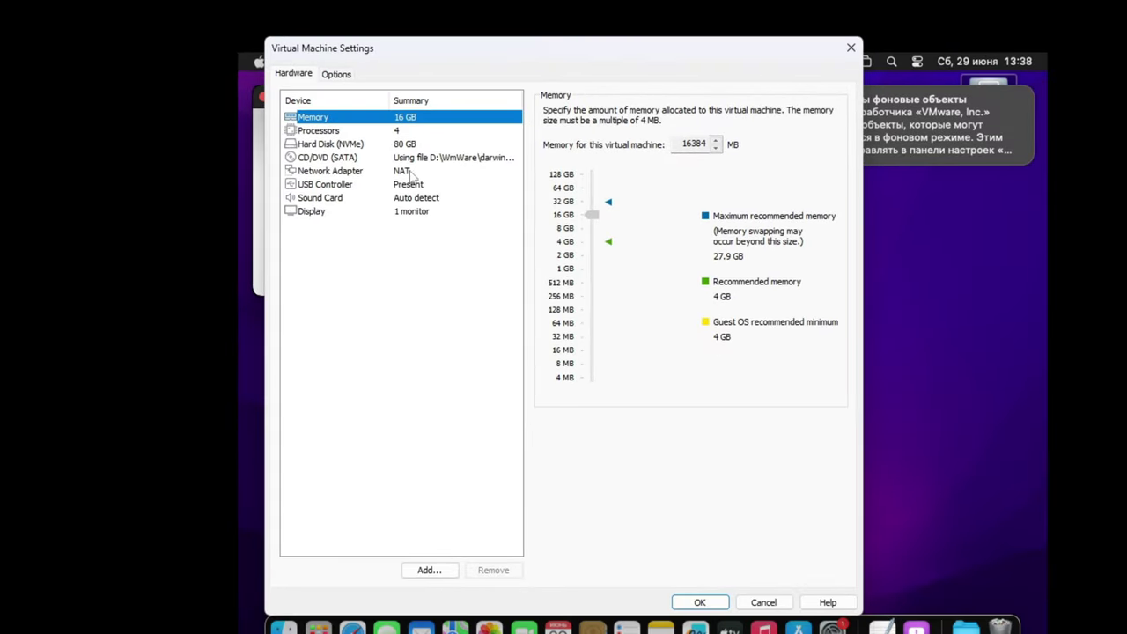
left_click(397, 163)
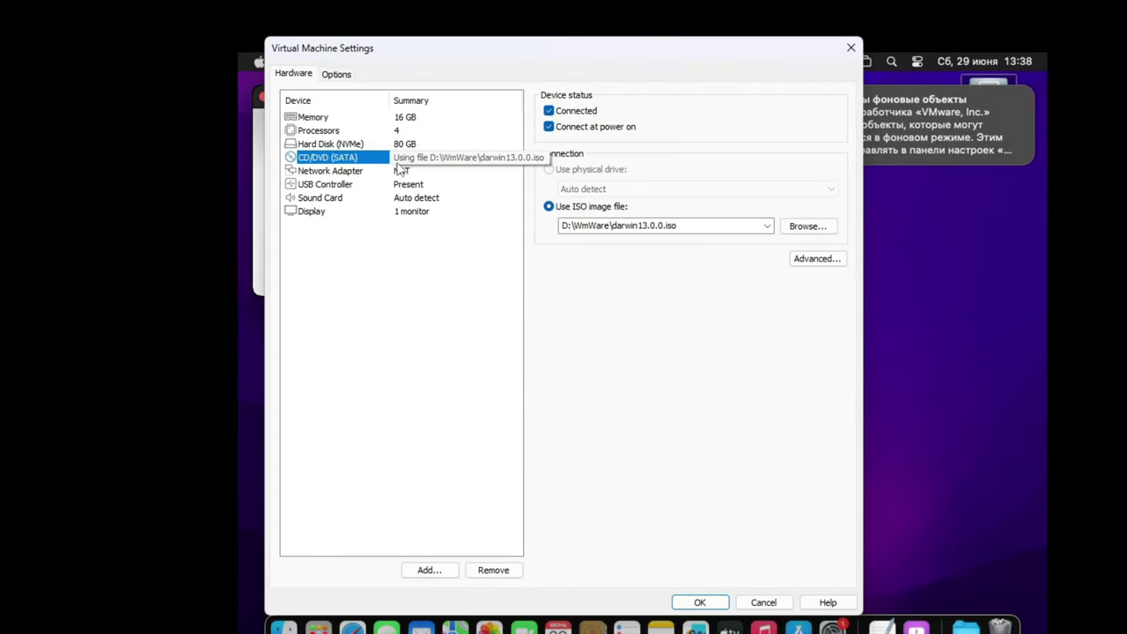
left_click(807, 225)
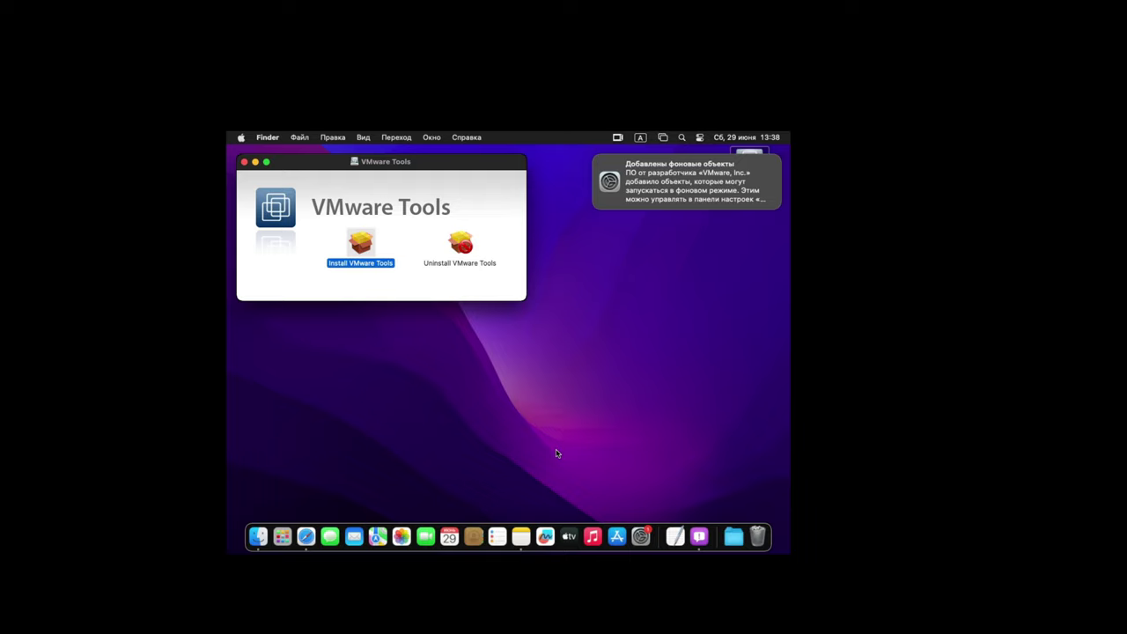
Launch the VMware Tools installer in macOS and check the Security section of the Privacy & Security settings.
double_click(361, 251)
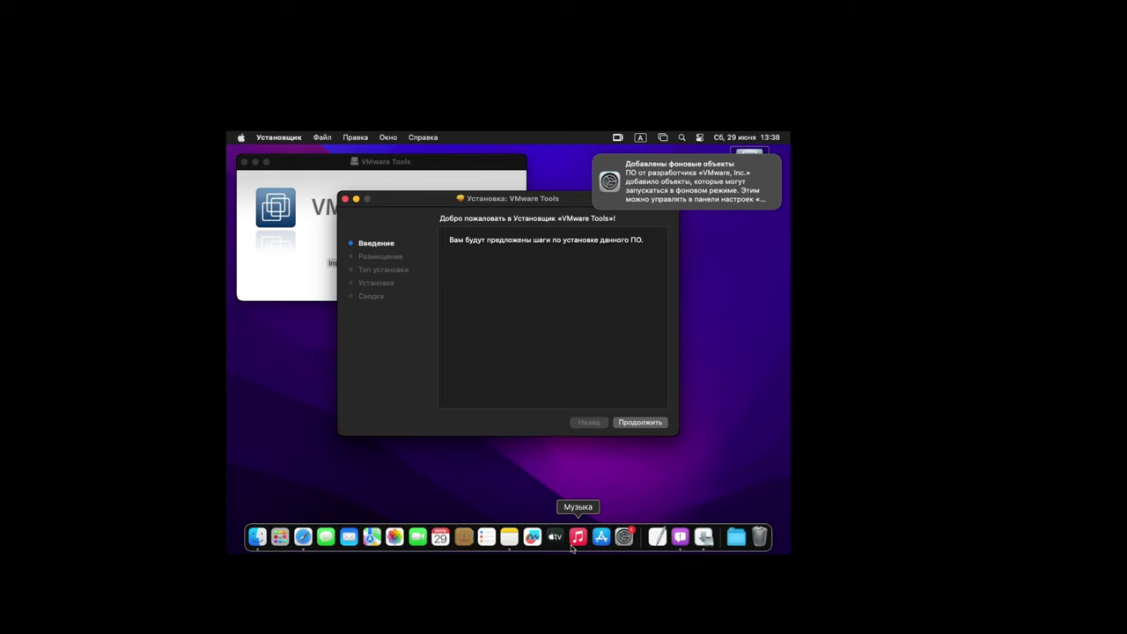
left_click(624, 538)
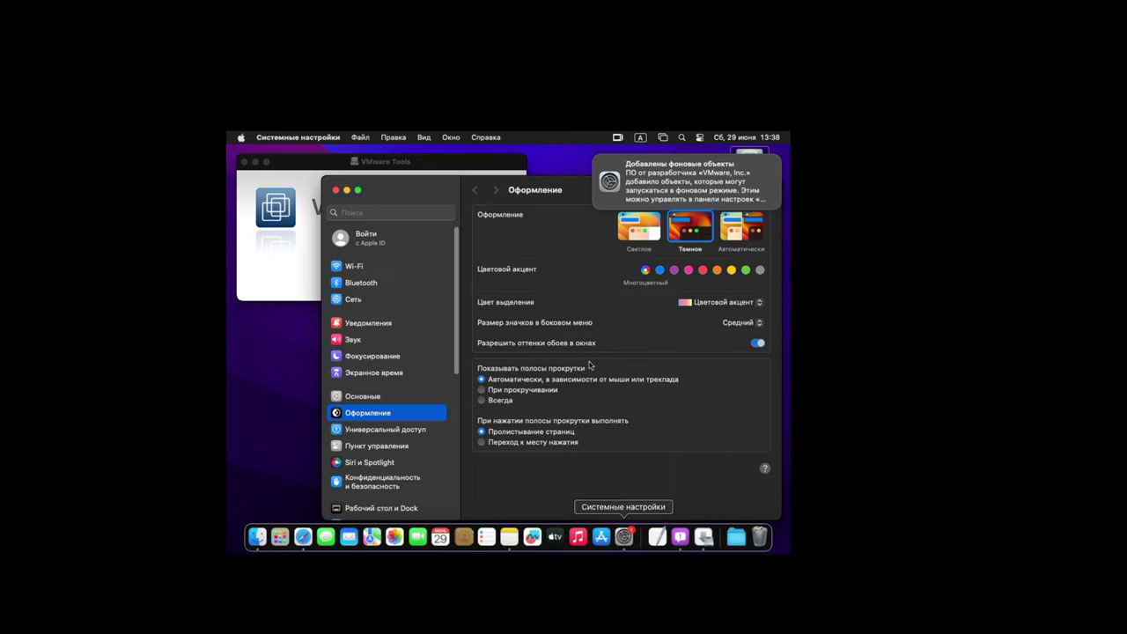
scroll(396, 476, "down", 1)
scroll(394, 467, "down", 1)
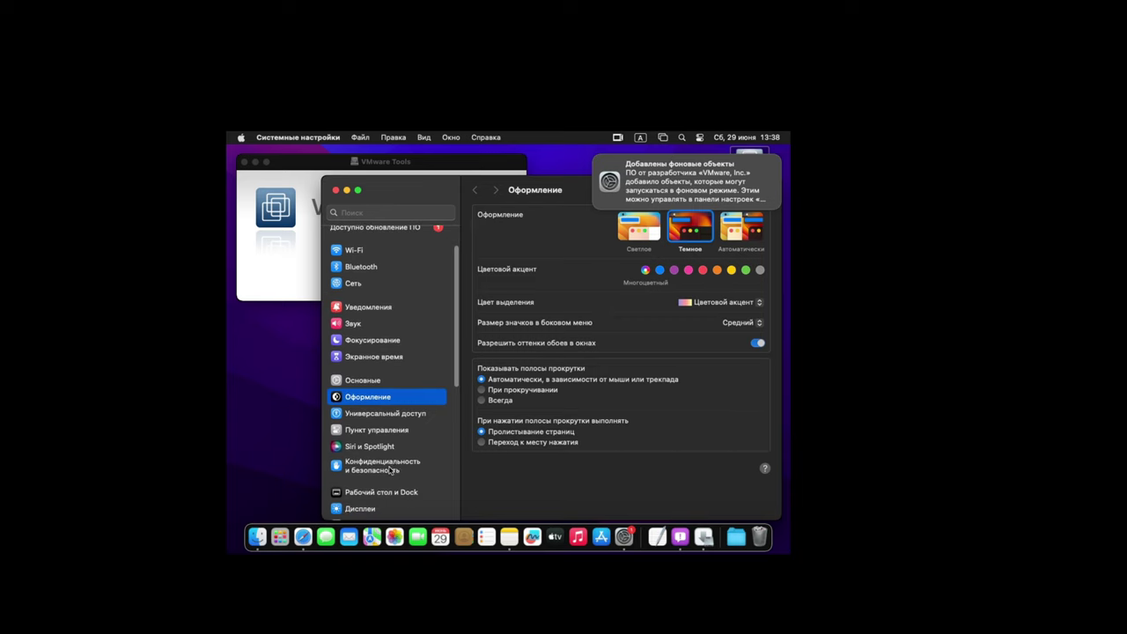
left_click(394, 469)
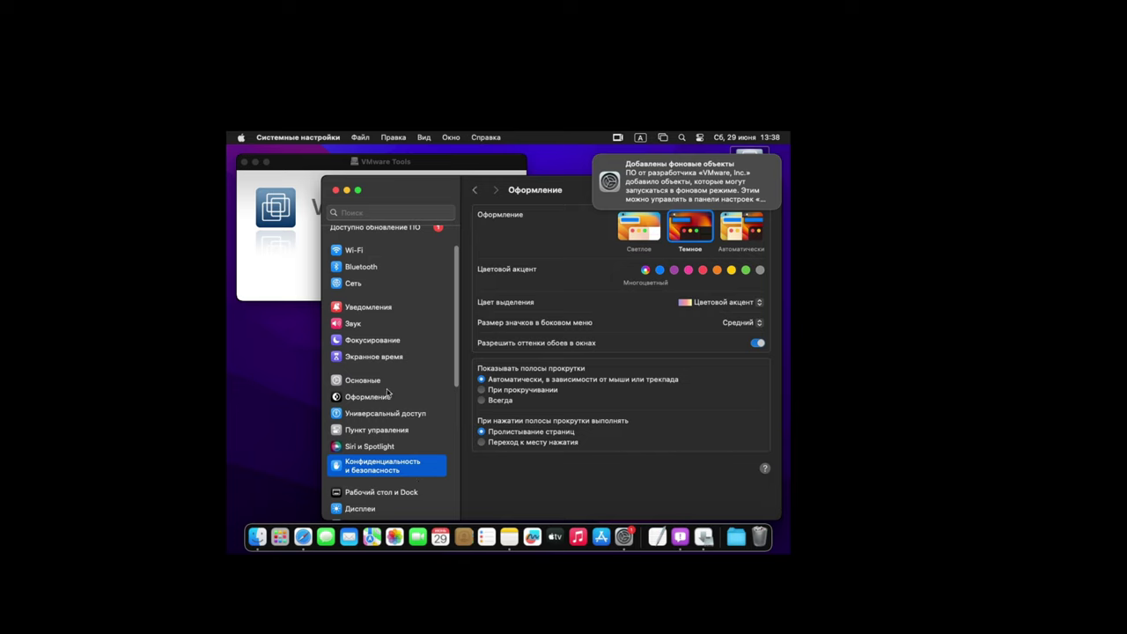
scroll(523, 465, "down", 10)
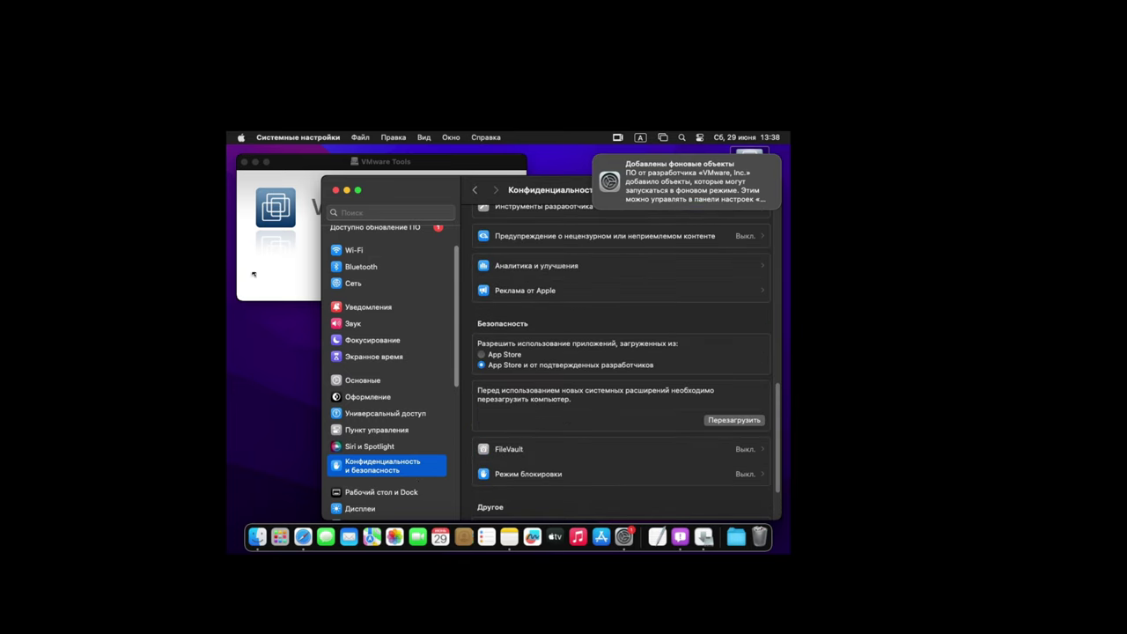
Bring the VMware Tools installer forward and start the standard installation at the default location.
left_click(297, 268)
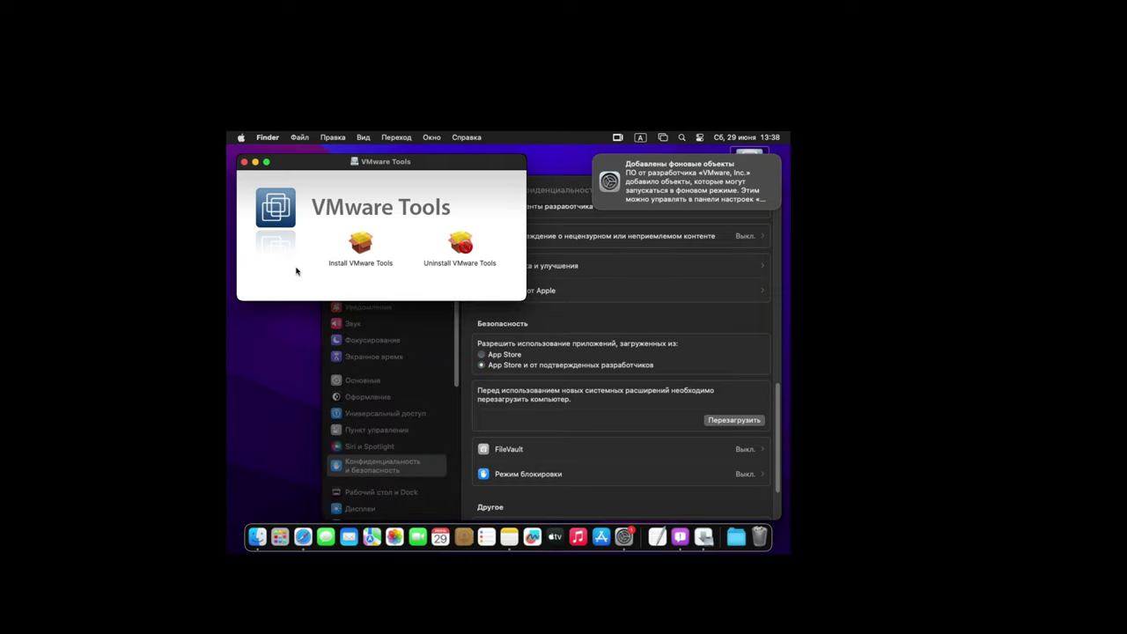
left_click(366, 244)
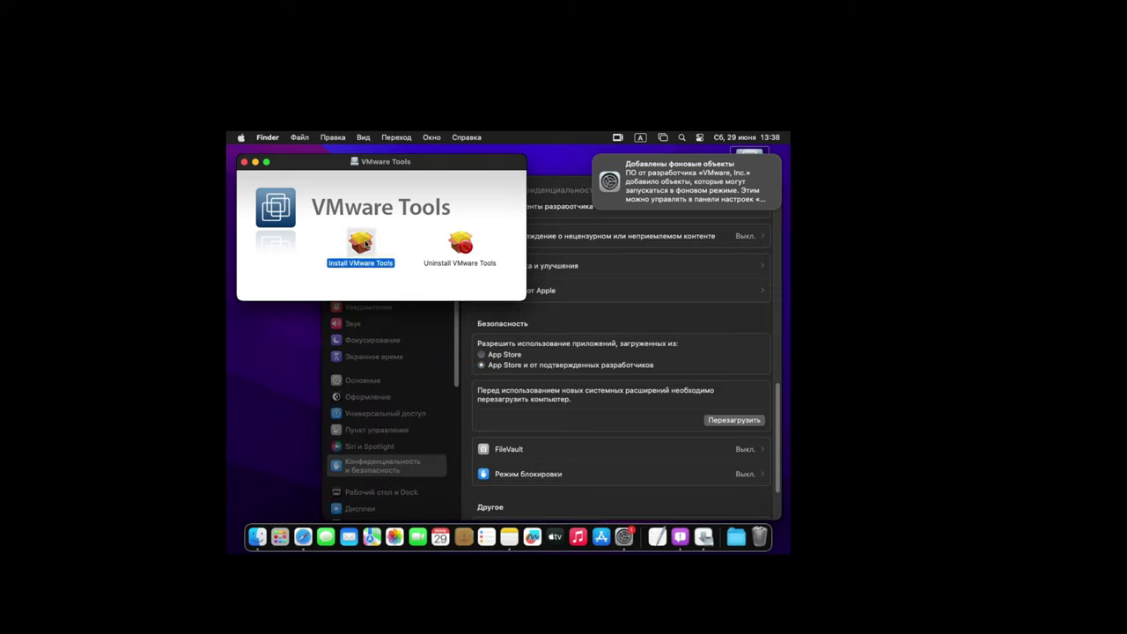
double_click(366, 244)
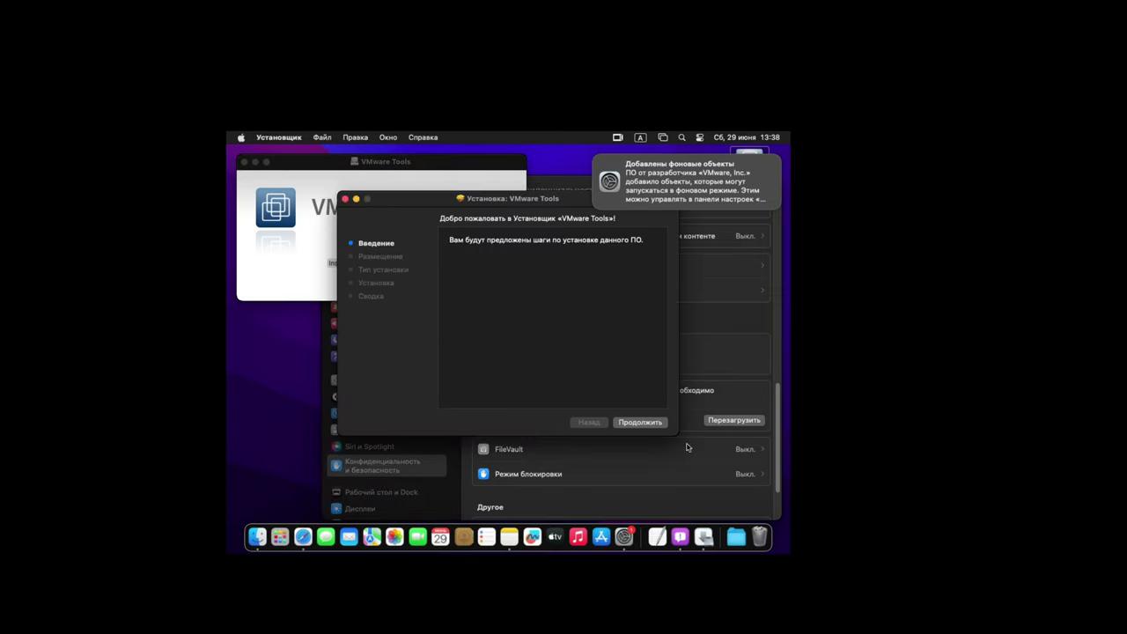
left_click(646, 423)
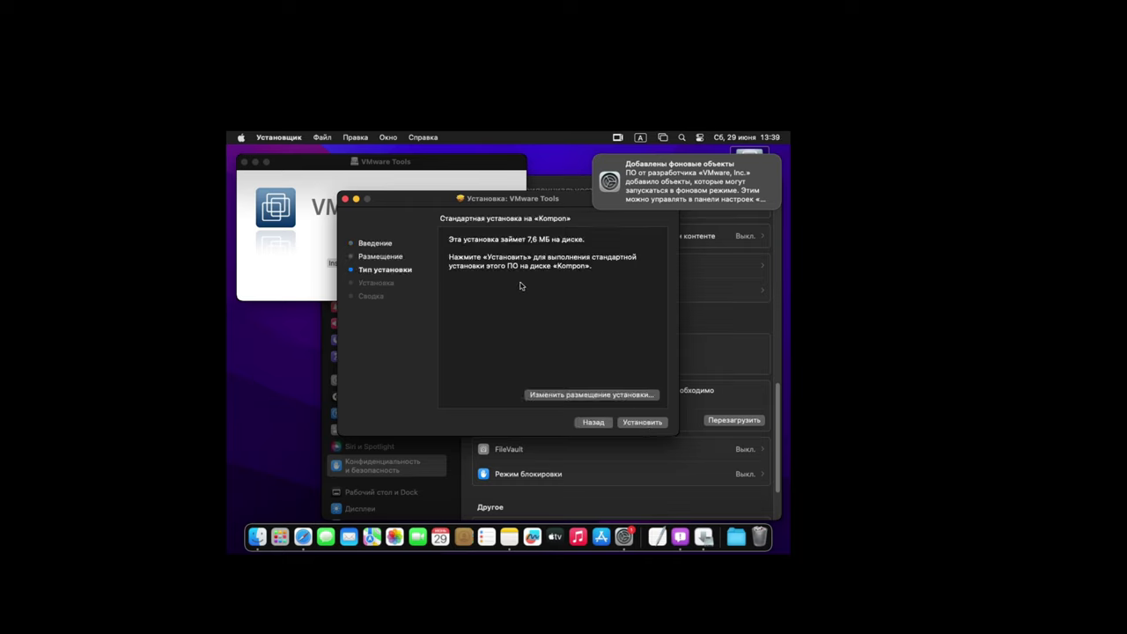
left_click(639, 424)
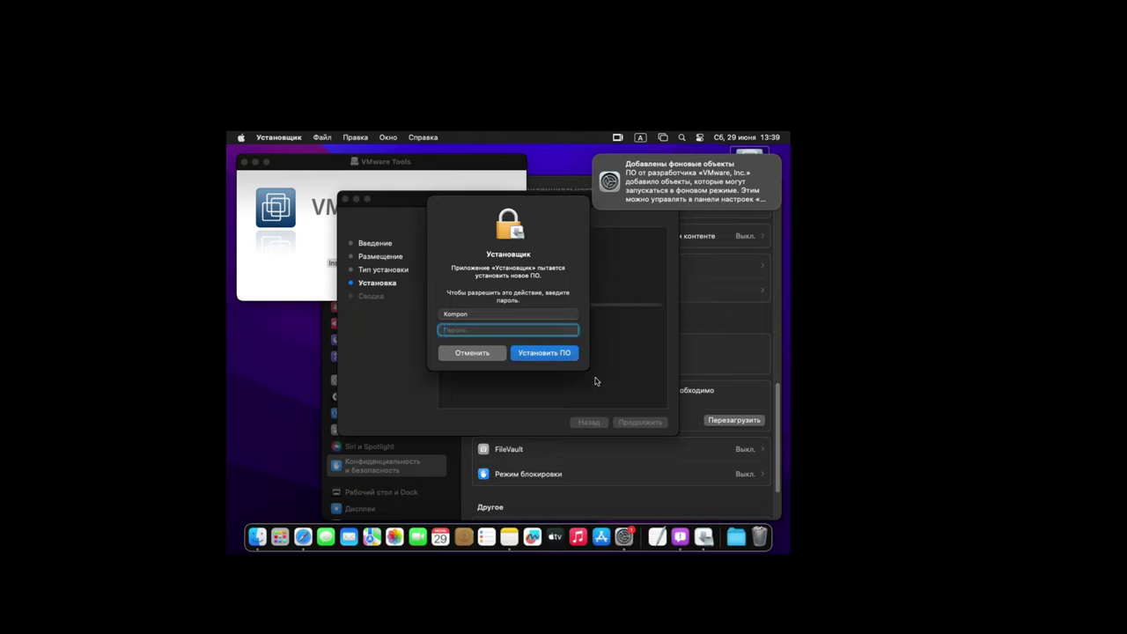
Authorize the VMware Tools installation with the account password and allow the installer to administer the computer.
type("****")
left_click(560, 353)
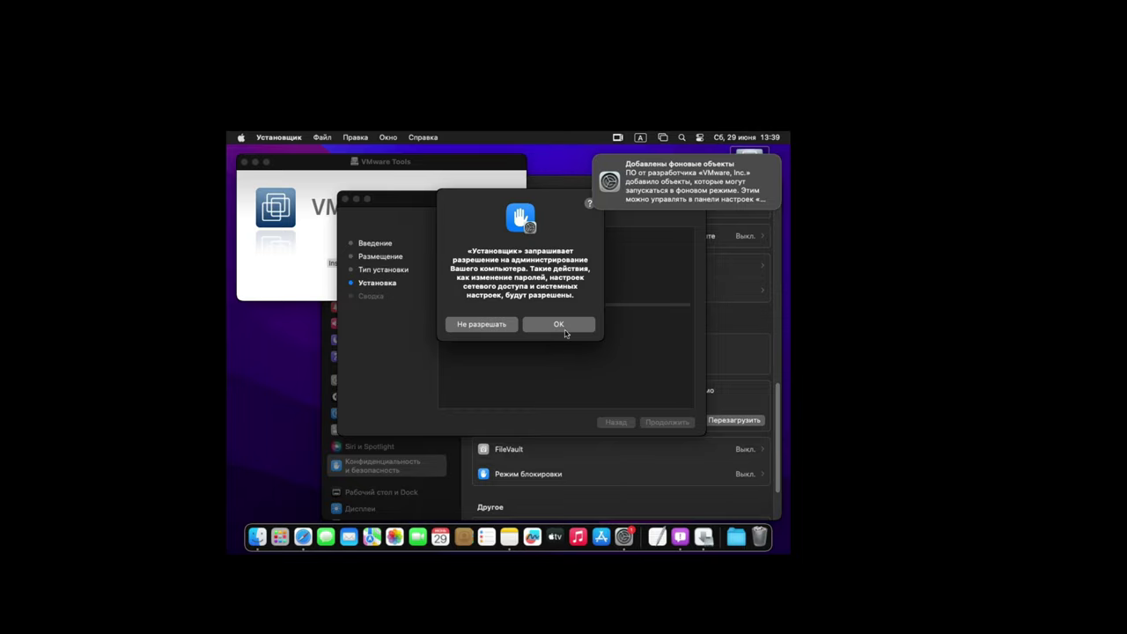
left_click(562, 325)
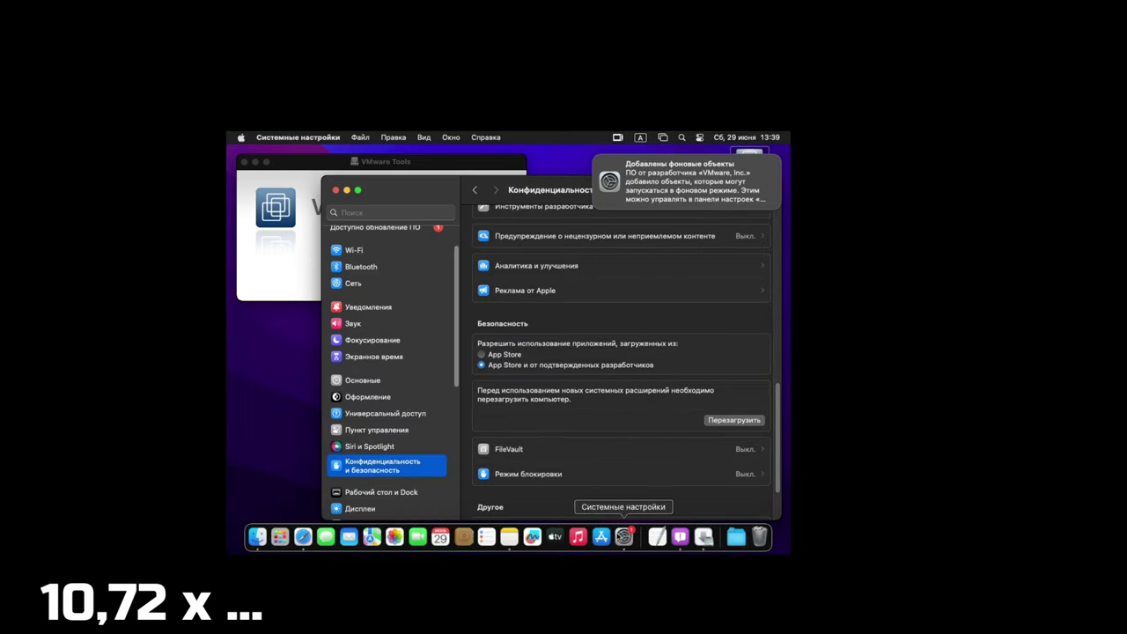
Restart the Mac from the VMware Tools installer and log back in with the account password.
left_click(702, 537)
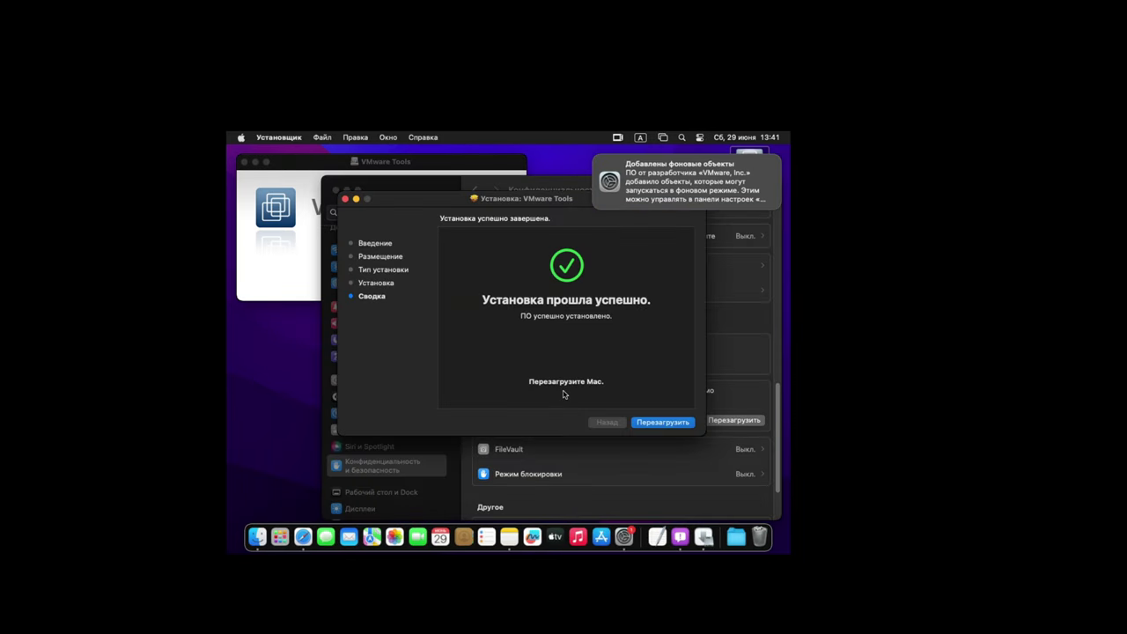
left_click(643, 426)
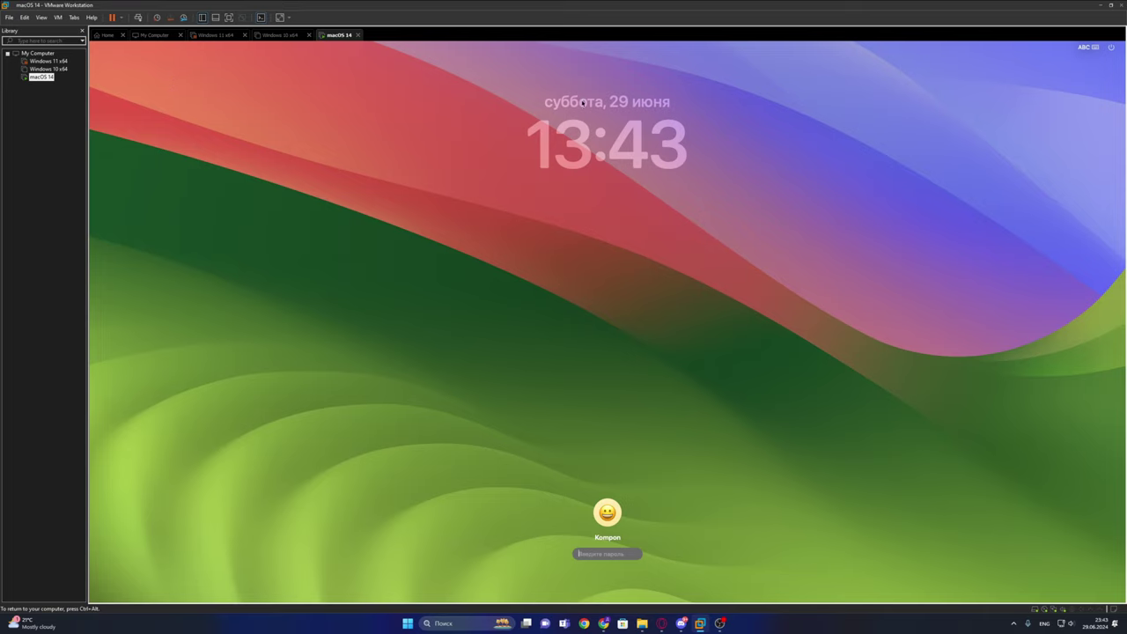
key("ctrl+alt")
left_click(584, 432)
type("••")
left_click(640, 556)
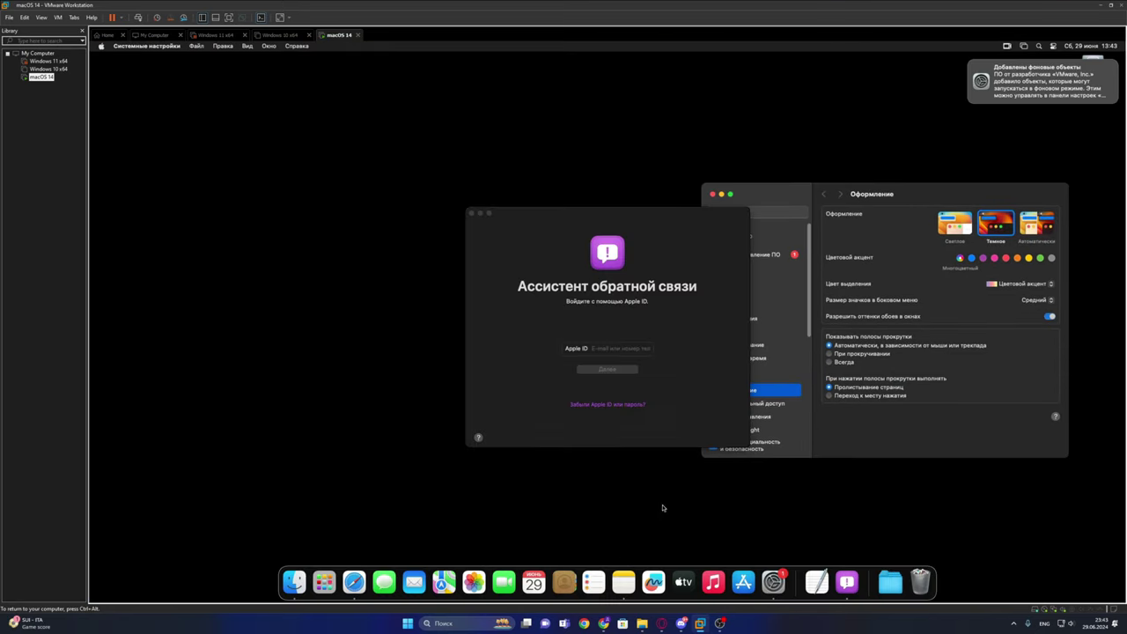
Close the Feedback Assistant and Notes welcome windows, and open the Software Update page in System Settings.
left_click(472, 213)
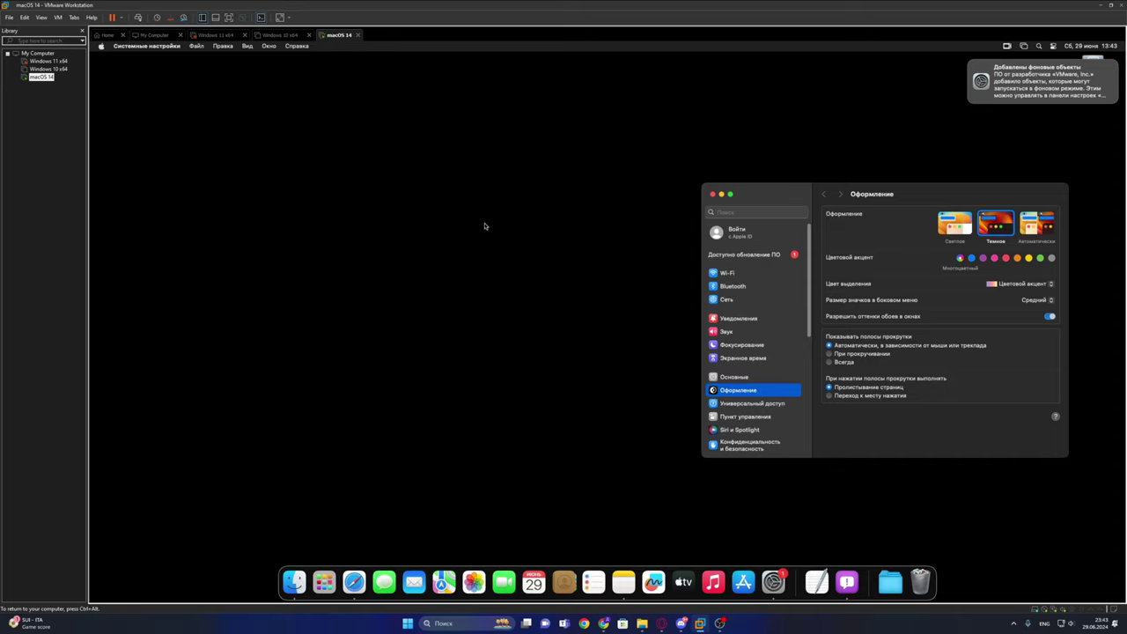
left_click(773, 260)
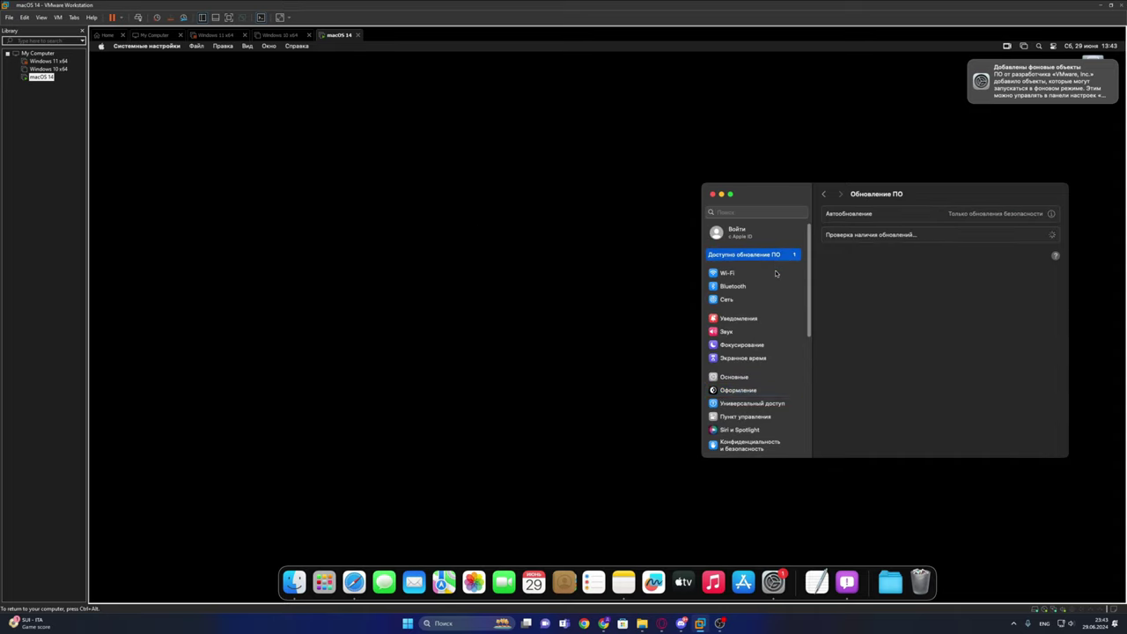
scroll(768, 398, "down", 1)
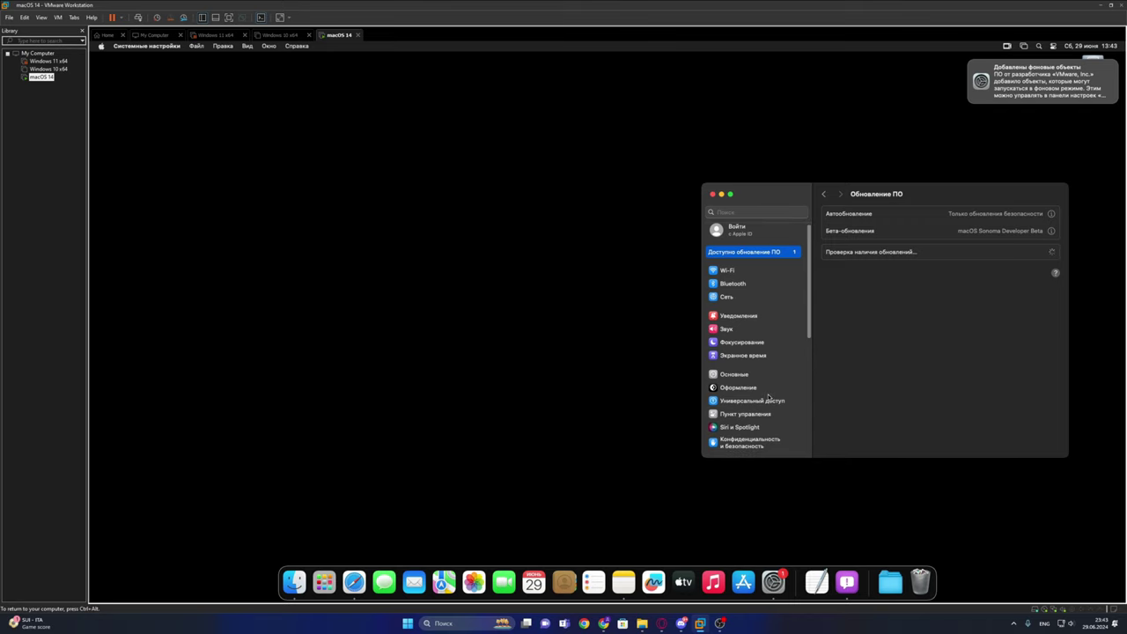
scroll(768, 396, "down", 10)
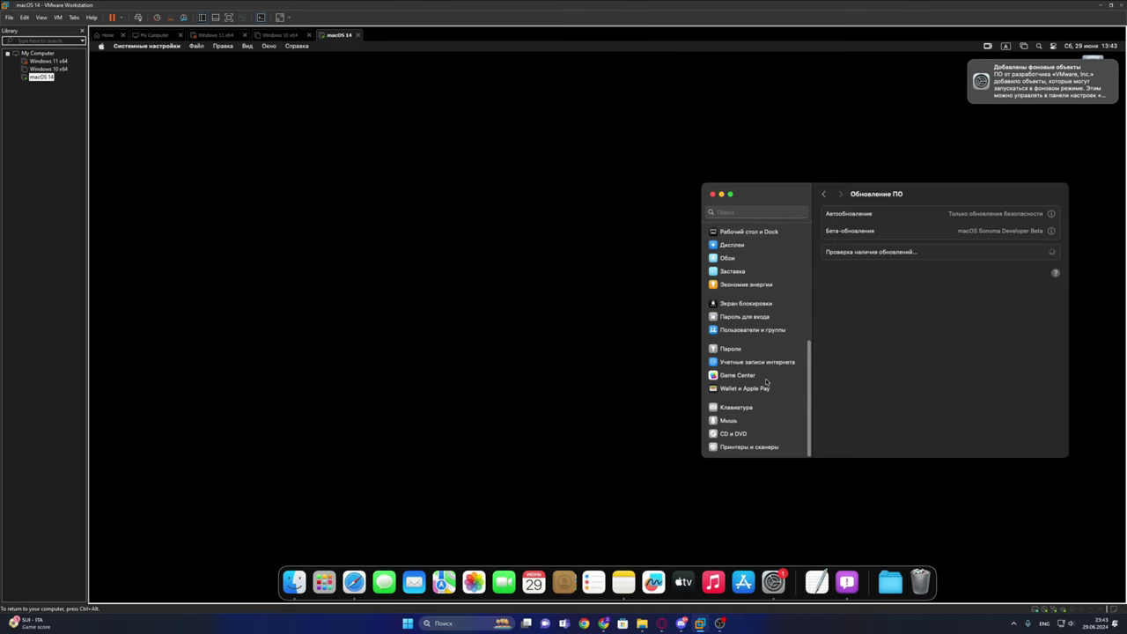
scroll(766, 381, "up", 3)
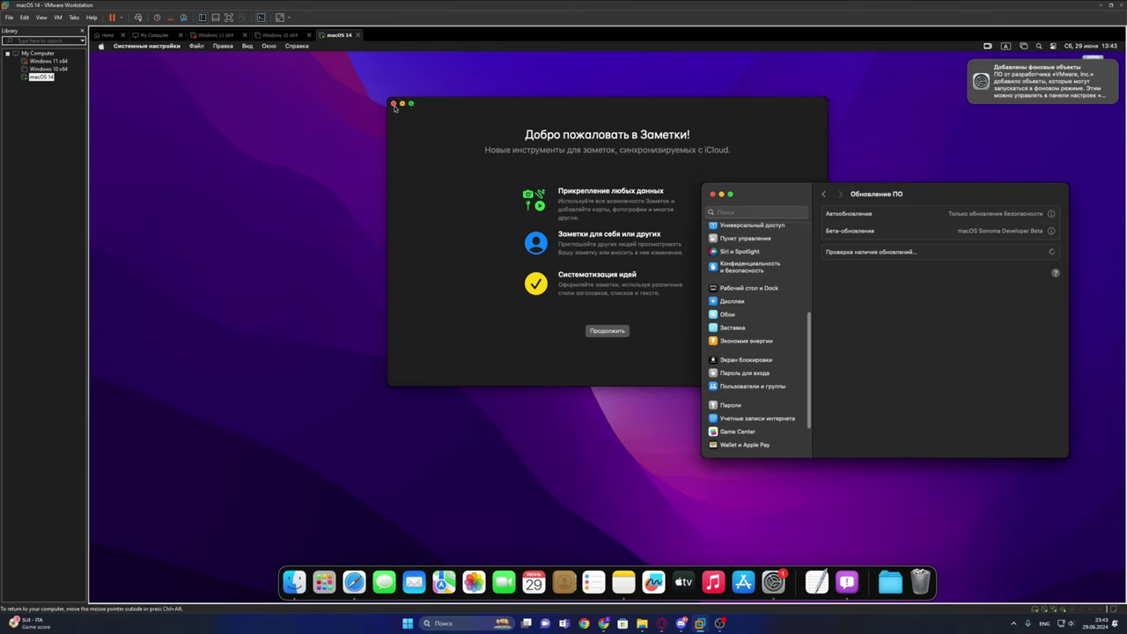
left_click(393, 104)
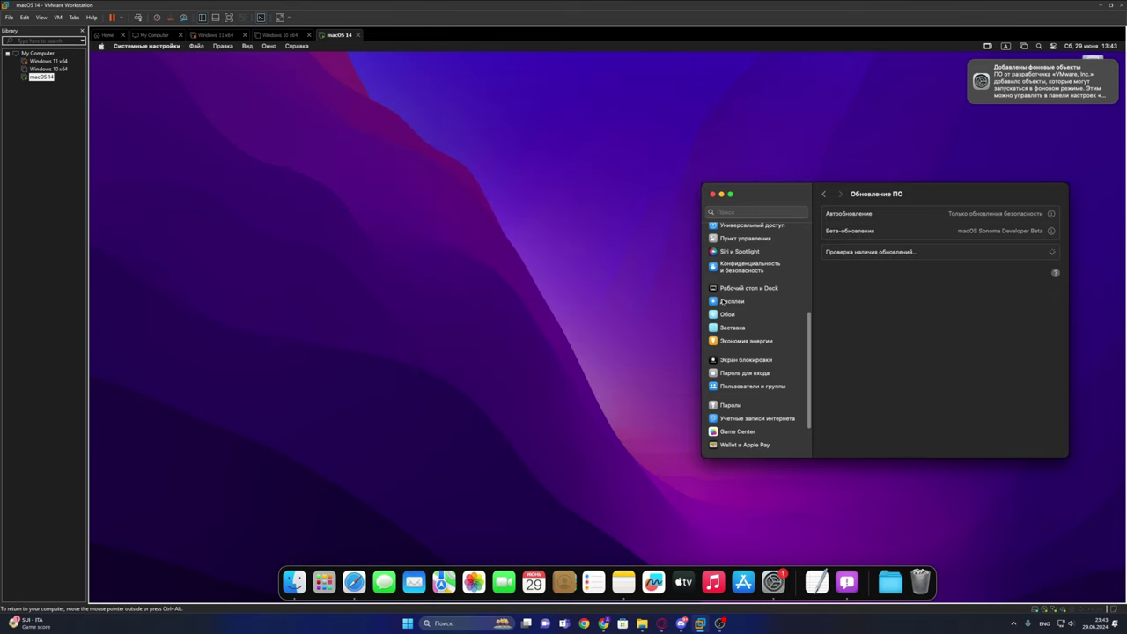
Select the default 2354 × 1276 resolution in the macOS Displays settings.
scroll(775, 357, "up", 4)
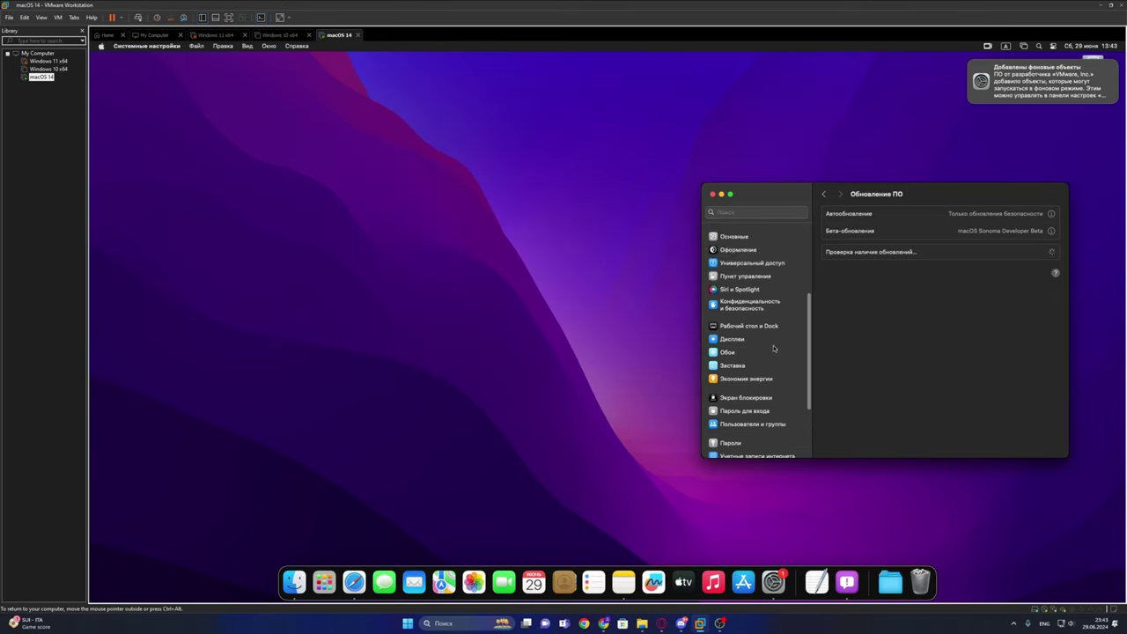
scroll(772, 344, "down", 7)
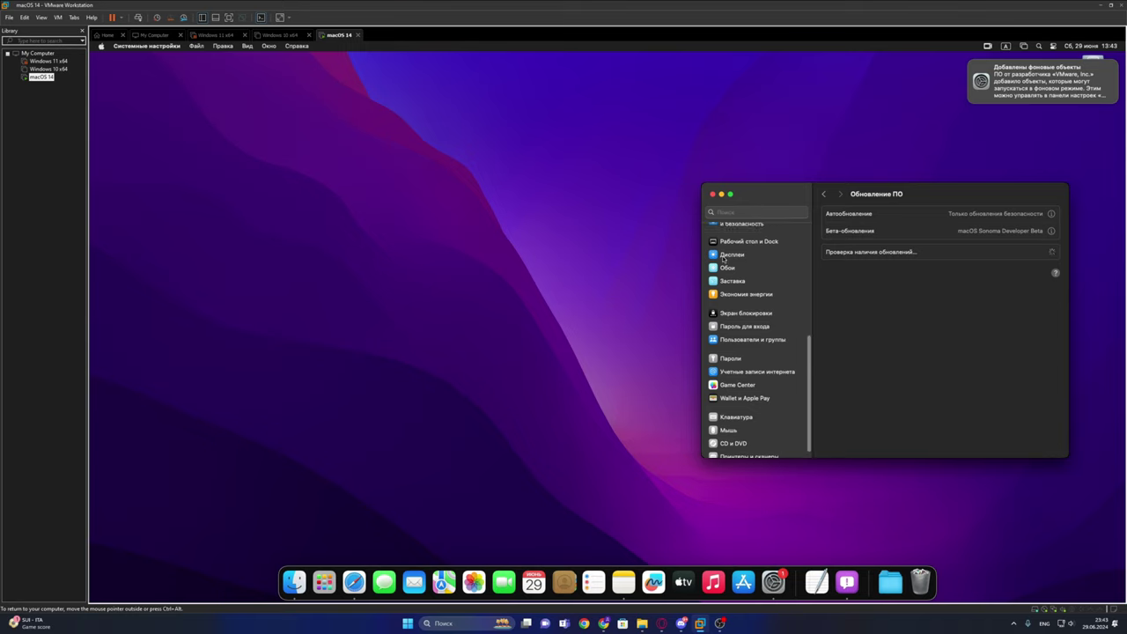
left_click(723, 257)
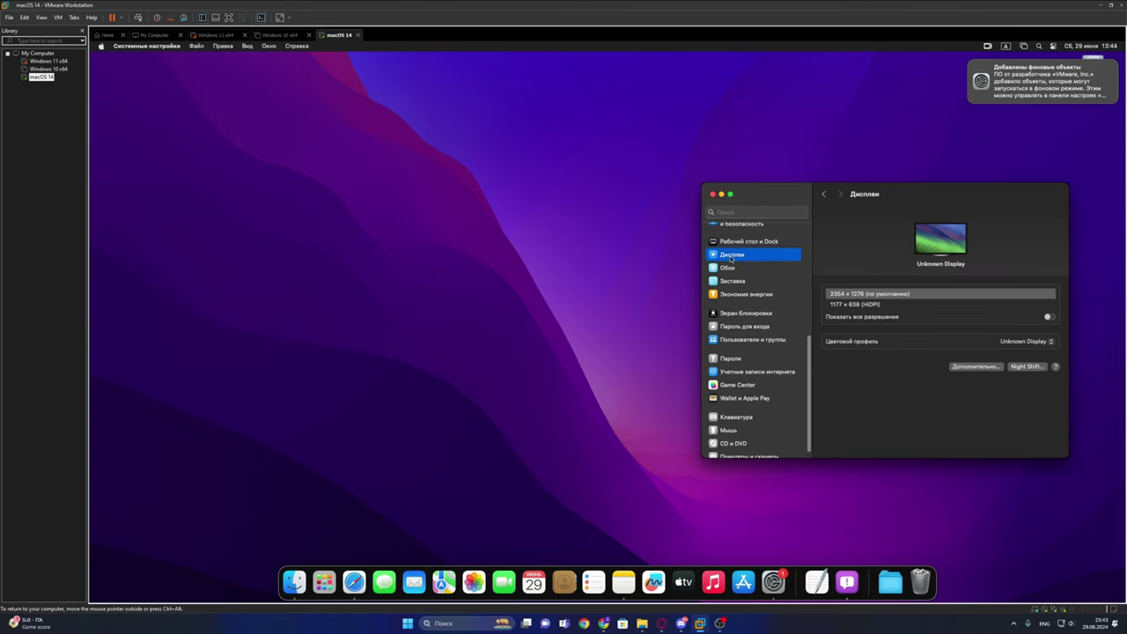
left_click(876, 297)
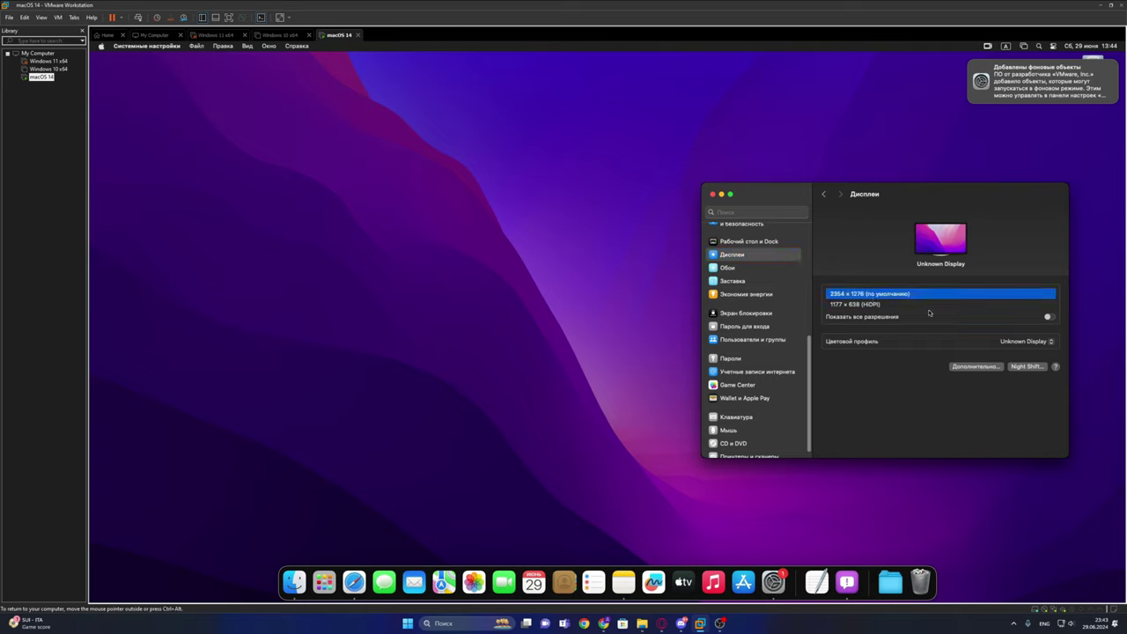
Toggle the display of all resolutions on and off, and try the 1177 × 638 (HiDPI) resolution.
left_click(1048, 316)
left_click(1048, 316)
left_click(862, 305)
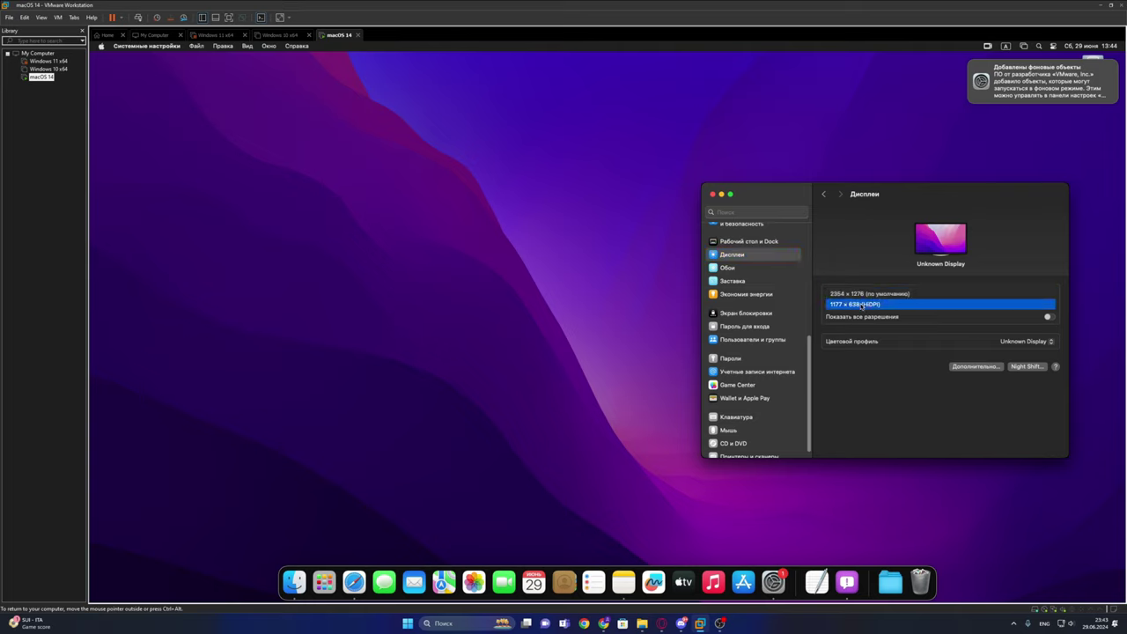
left_click(889, 373)
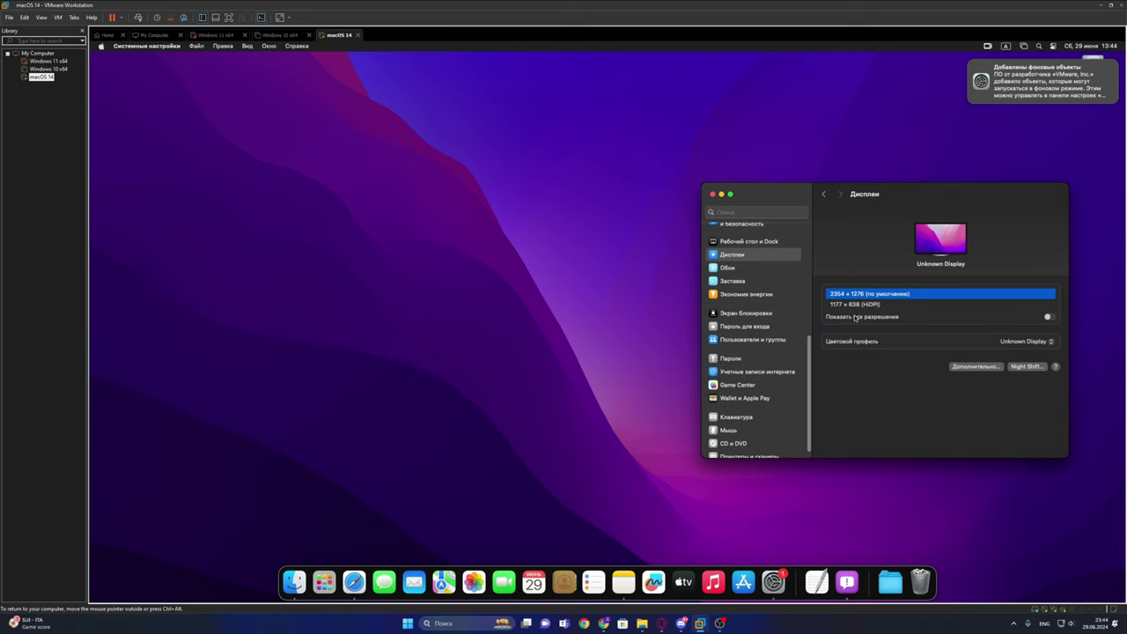
View the Desktop & Dock page in System Settings and browse the settings categories above it.
scroll(753, 253, "up", 3)
left_click(755, 298)
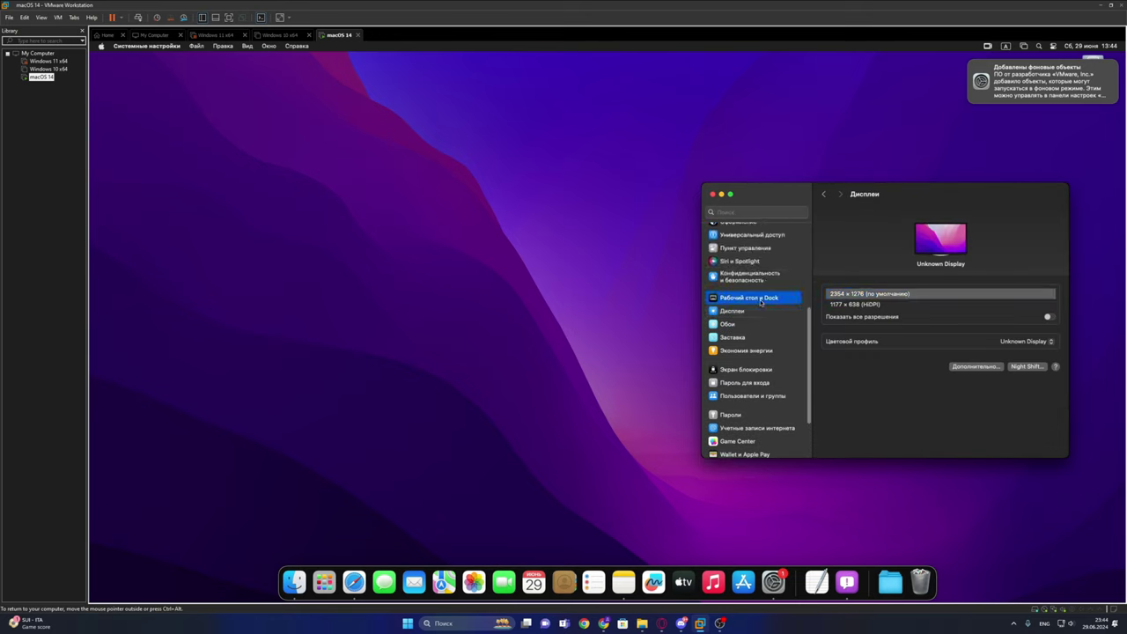
scroll(744, 310, "up", 3)
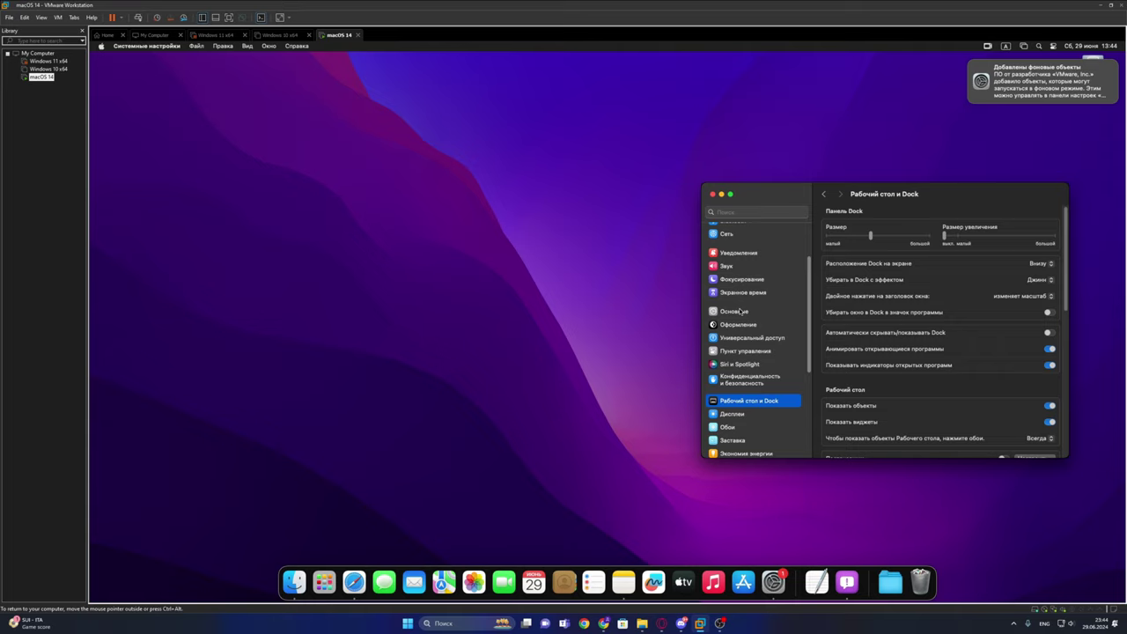
Close System Settings and the VMware Tools disk window to clear the macOS desktop.
left_click(714, 194)
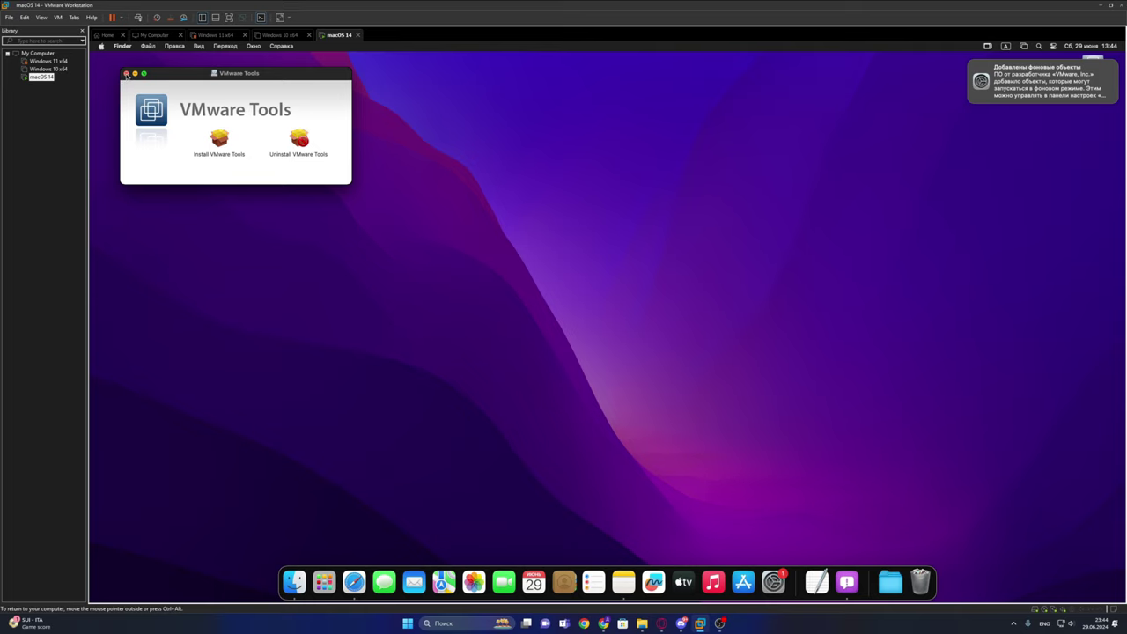
left_click(127, 74)
left_click_drag(141, 83, 991, 273)
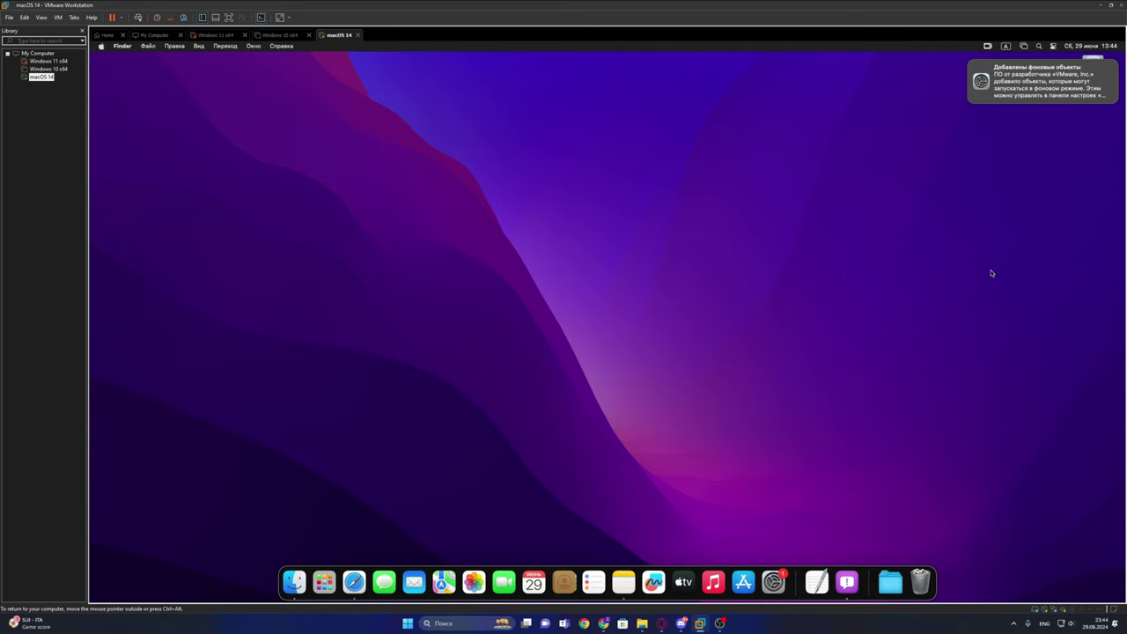